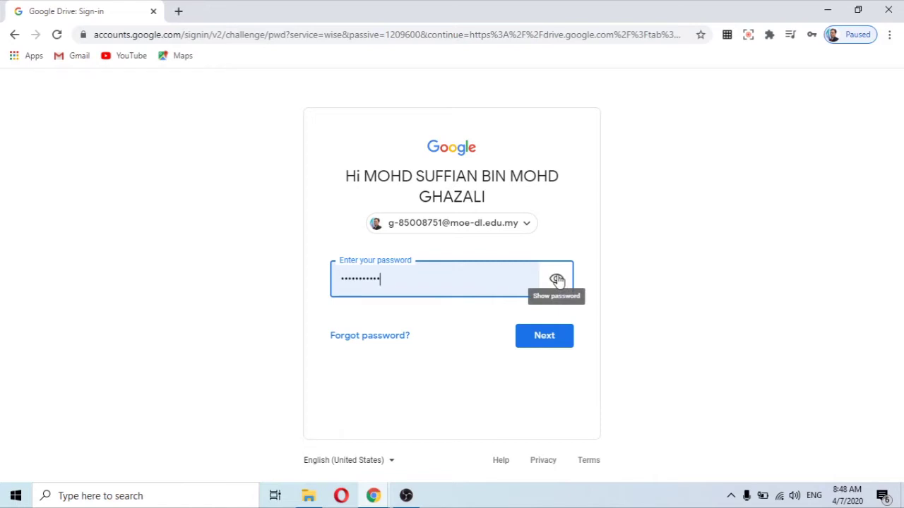
Complete the Google Drive sign-in and open the PBD 2020 folder among the items shared with the account
{"action": "left_click", "coordinate": [539, 339]}
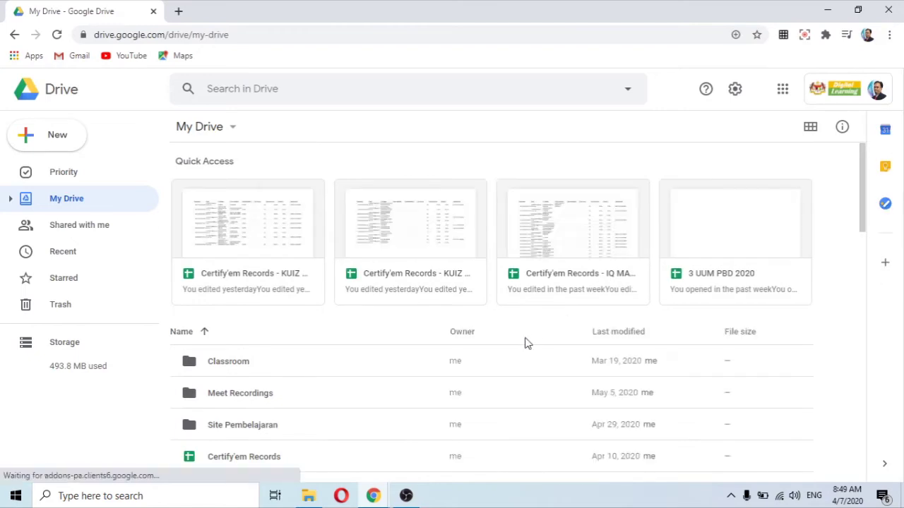
{"action": "scroll", "coordinate": [527, 344], "scroll_direction": "down", "scroll_amount": 1}
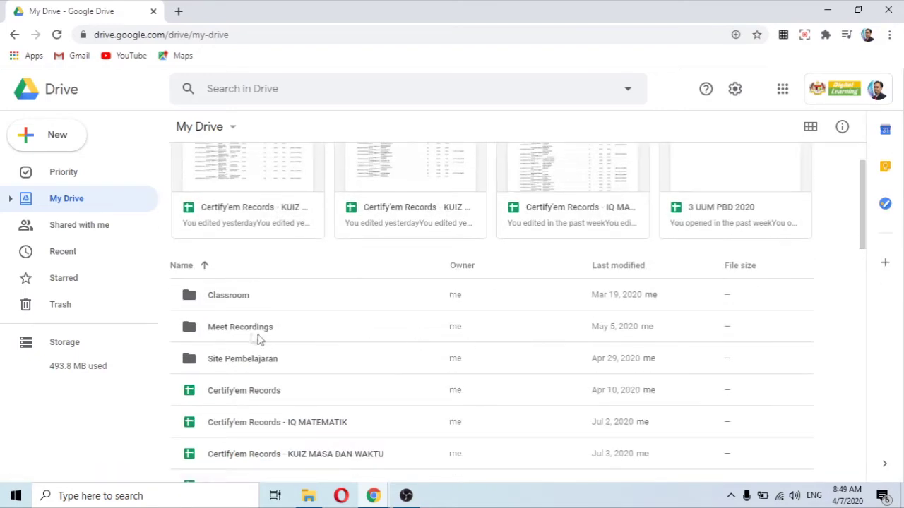
{"action": "left_click", "coordinate": [95, 233]}
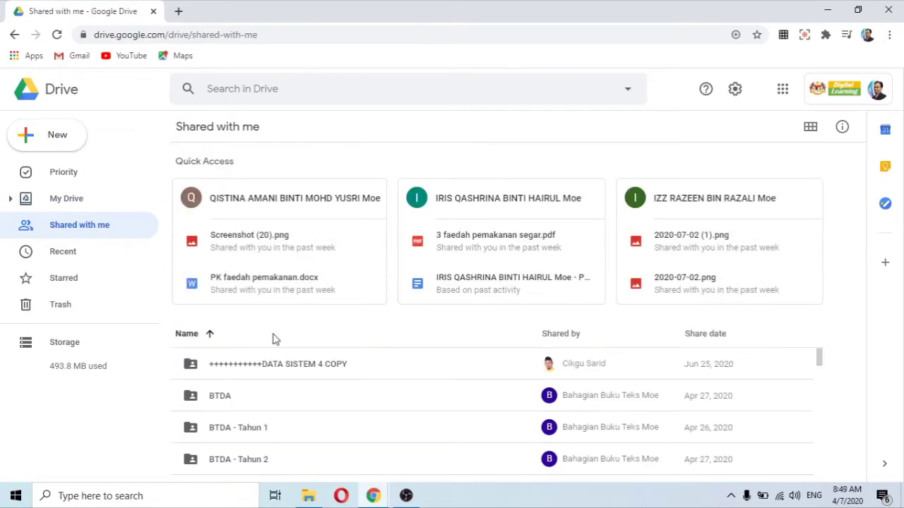
{"action": "scroll", "coordinate": [280, 402], "scroll_direction": "down", "scroll_amount": 10}
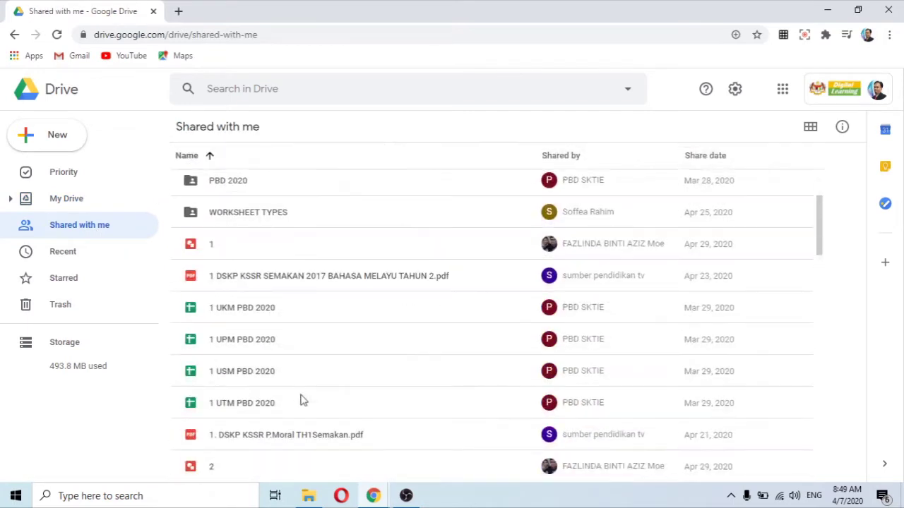
{"action": "left_click", "coordinate": [215, 186]}
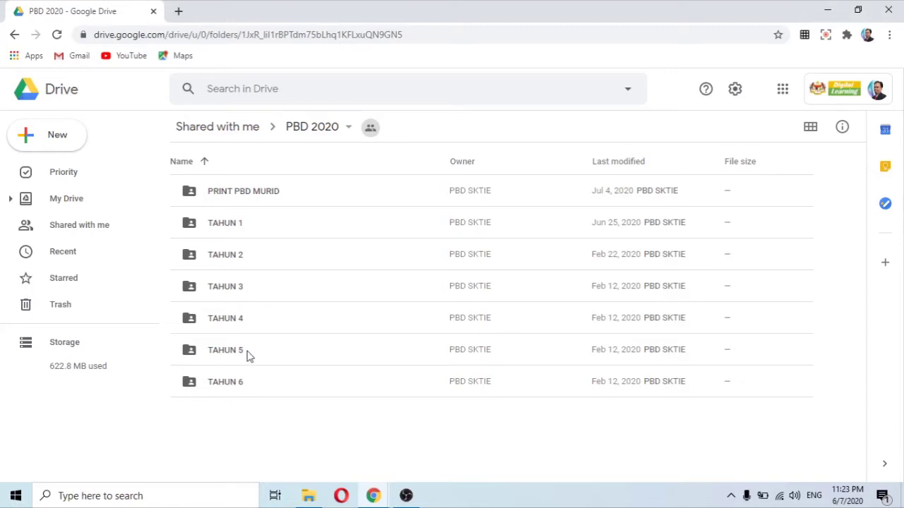
Open the 1 UUM PBD 2020 spreadsheet from the TAHUN 1 folder and dismiss the signed-in account notice
{"action": "double_click", "coordinate": [235, 226]}
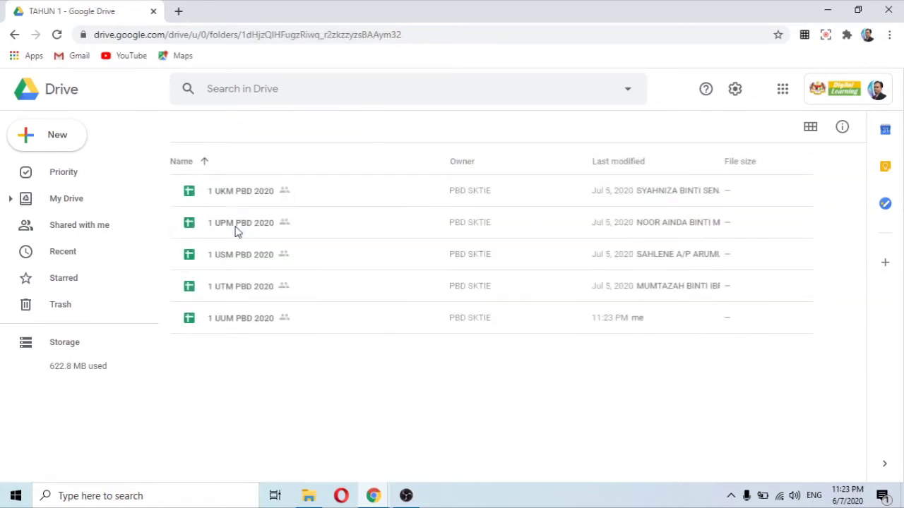
{"action": "double_click", "coordinate": [231, 321]}
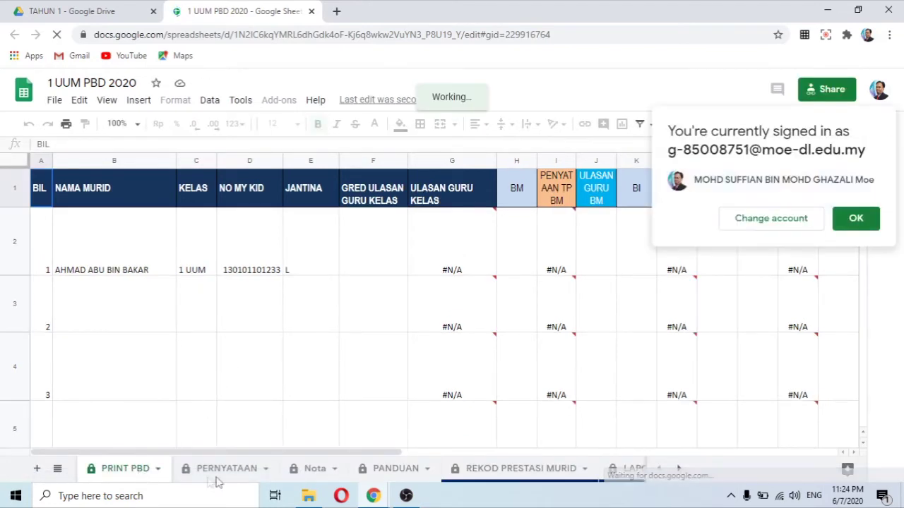
{"action": "left_click", "coordinate": [853, 221]}
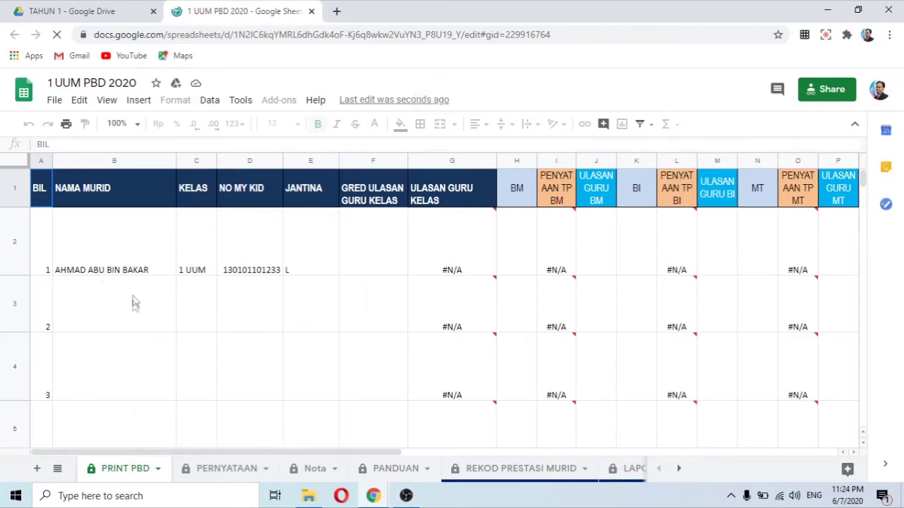
Review the PERNYATAAN sheet through its ULASAN list, and the subject columns of the REKOD PRESTASI MURID sheet
{"action": "mouse_move", "coordinate": [468, 268]}
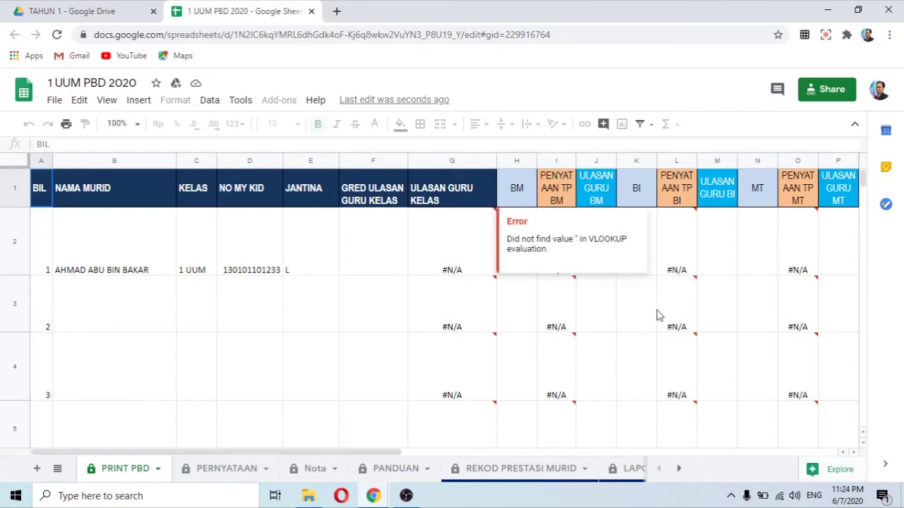
{"action": "left_click", "coordinate": [238, 478]}
{"action": "left_click", "coordinate": [239, 469]}
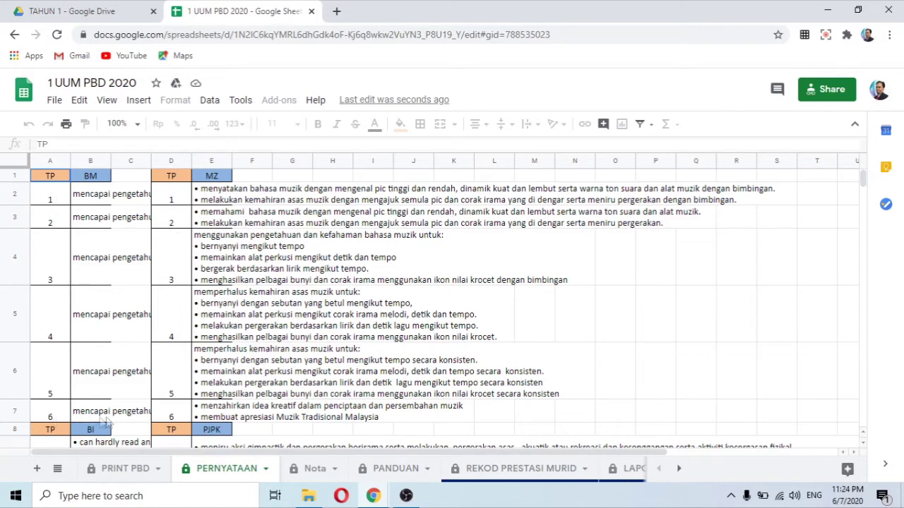
{"action": "scroll", "coordinate": [197, 196], "scroll_direction": "down", "scroll_amount": 10}
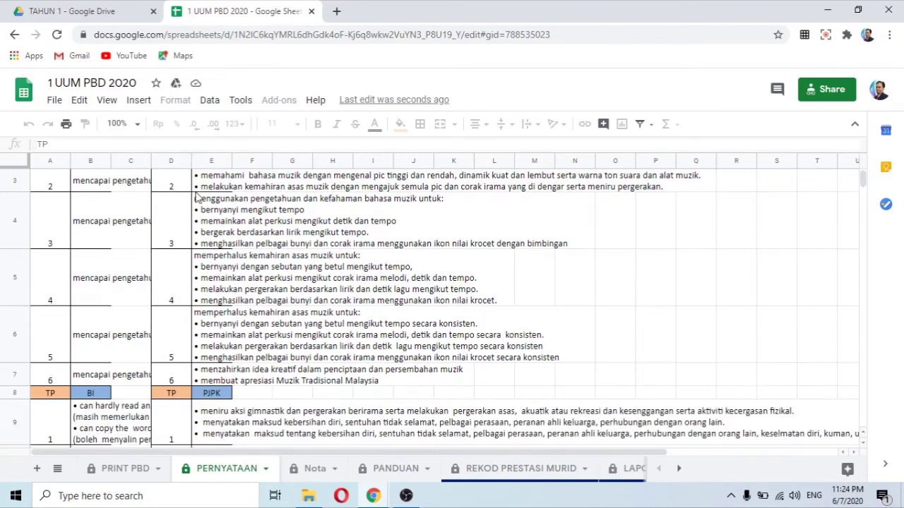
{"action": "scroll", "coordinate": [197, 197], "scroll_direction": "down", "scroll_amount": 15}
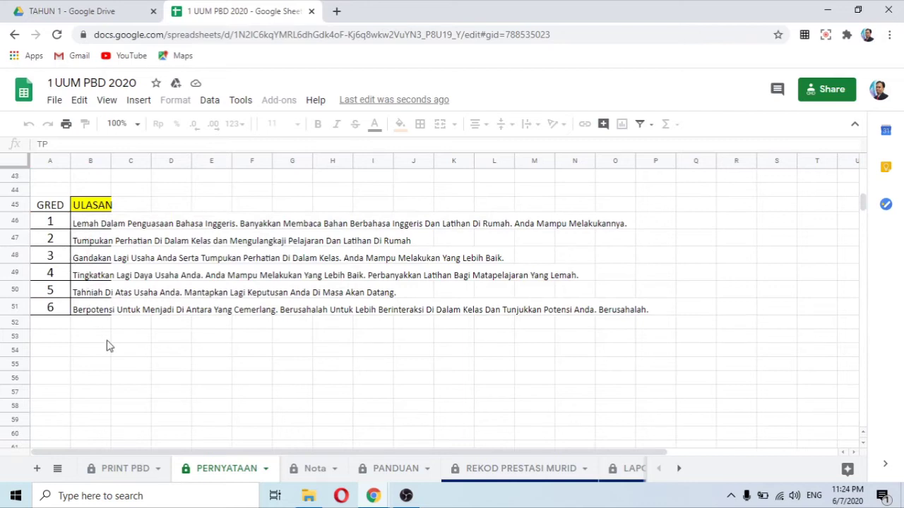
{"action": "left_click", "coordinate": [490, 476]}
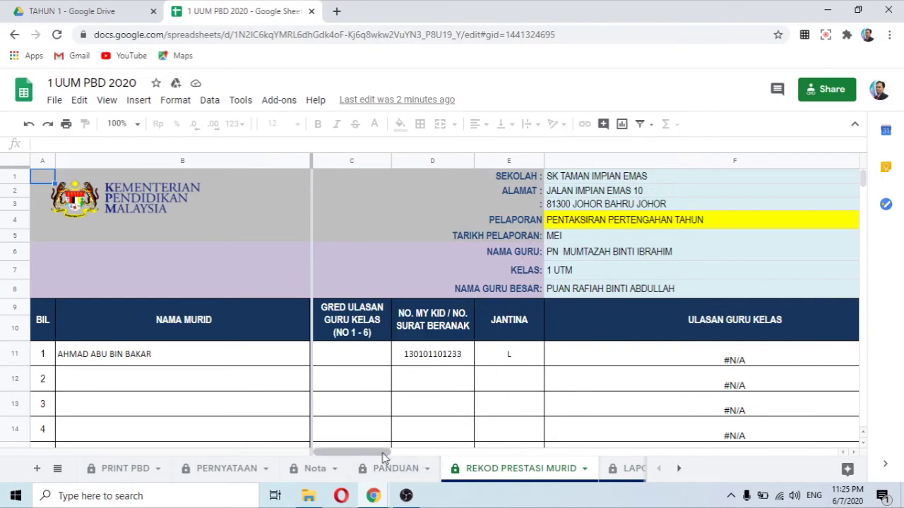
{"action": "left_click_drag", "start_coordinate": [378, 455], "coordinate": [469, 456]}
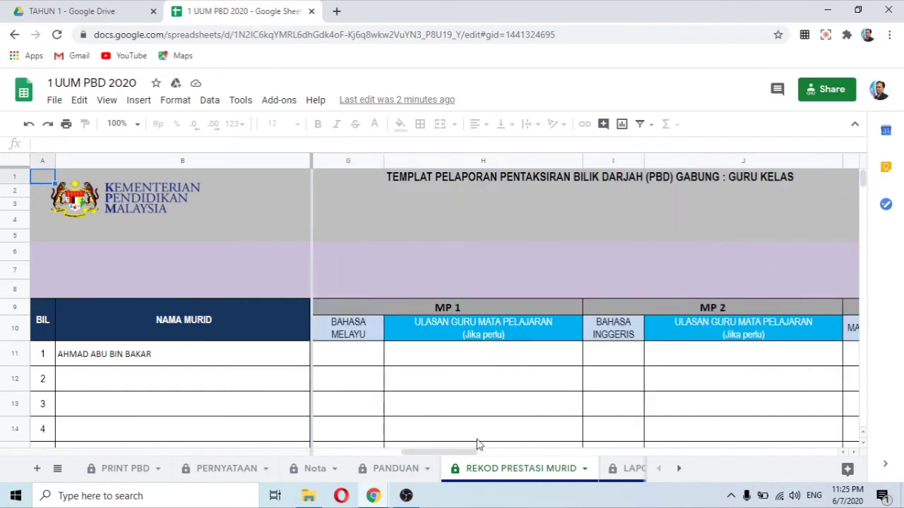
On the BM sheet, enter 3 for the first pupil's listening and speaking, reading, writing and overall mastery levels
{"action": "left_click", "coordinate": [679, 469]}
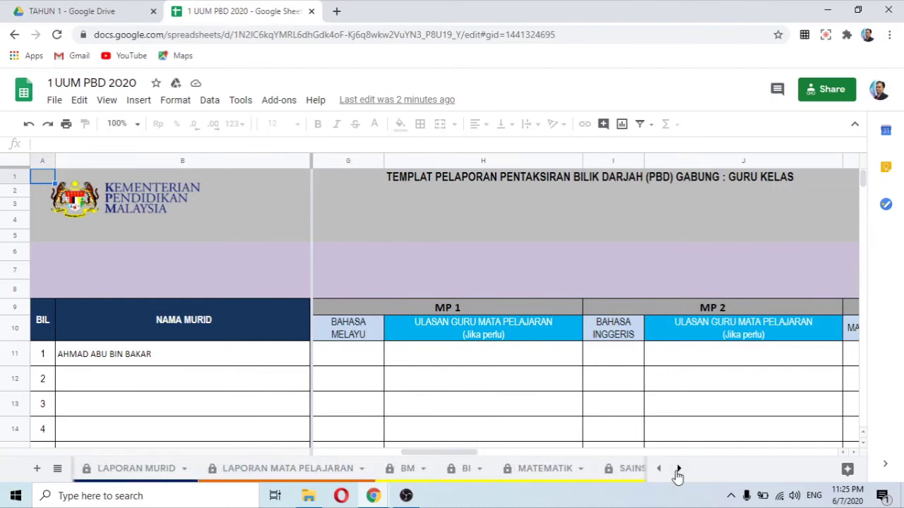
{"action": "left_click", "coordinate": [408, 470]}
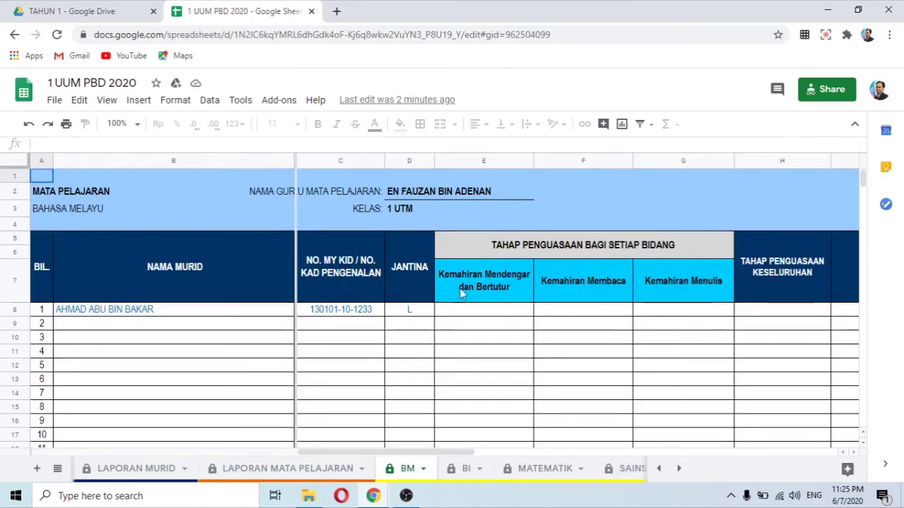
{"action": "left_click", "coordinate": [474, 314]}
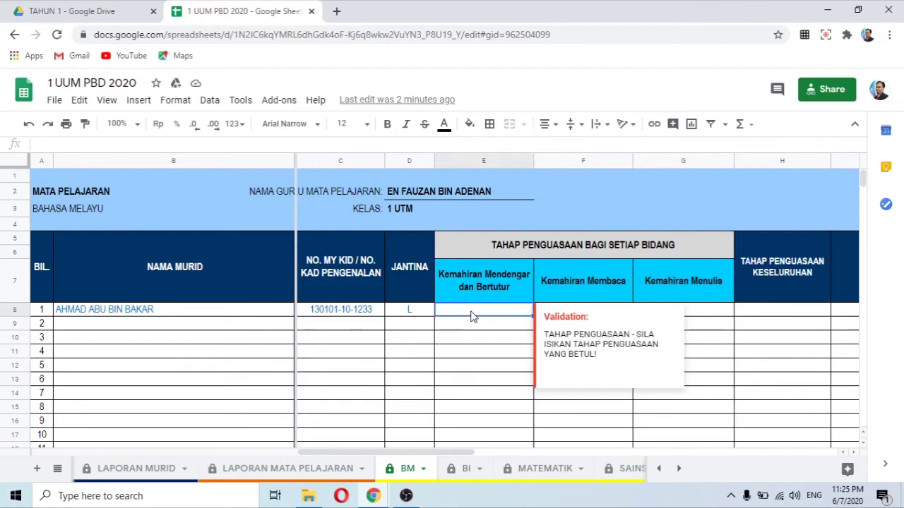
{"action": "type", "text": "3"}
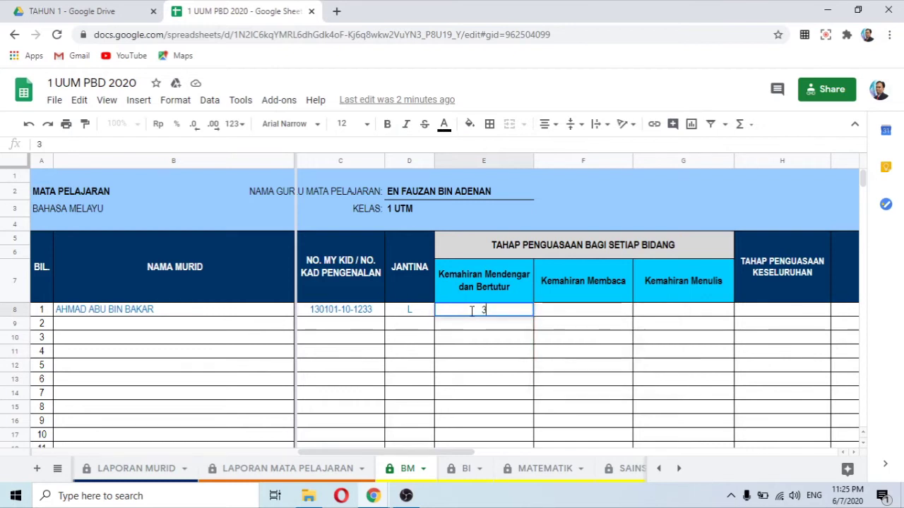
{"action": "left_click", "coordinate": [588, 315]}
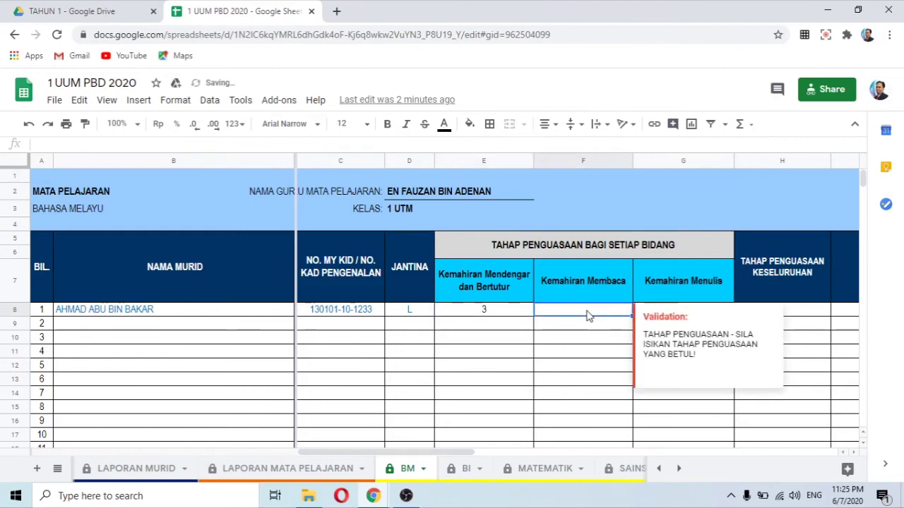
{"action": "type", "text": "3"}
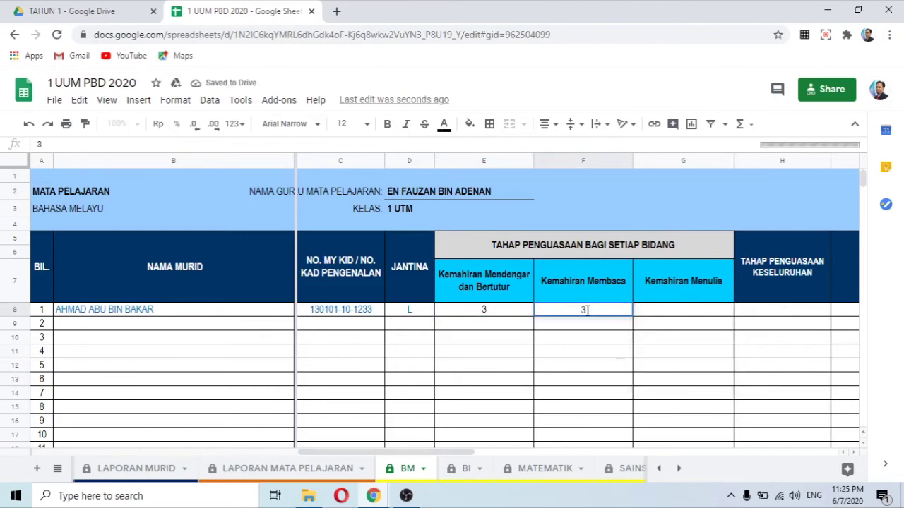
{"action": "left_click", "coordinate": [680, 311]}
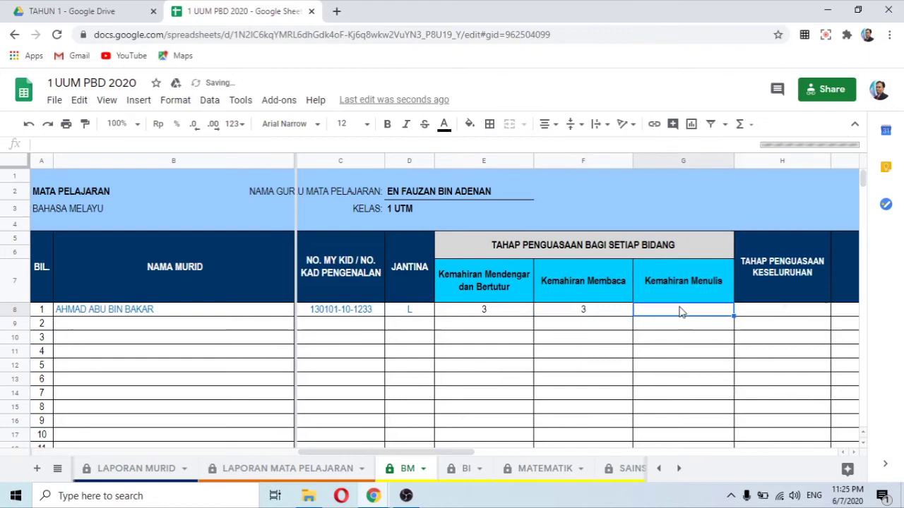
{"action": "type", "text": "3"}
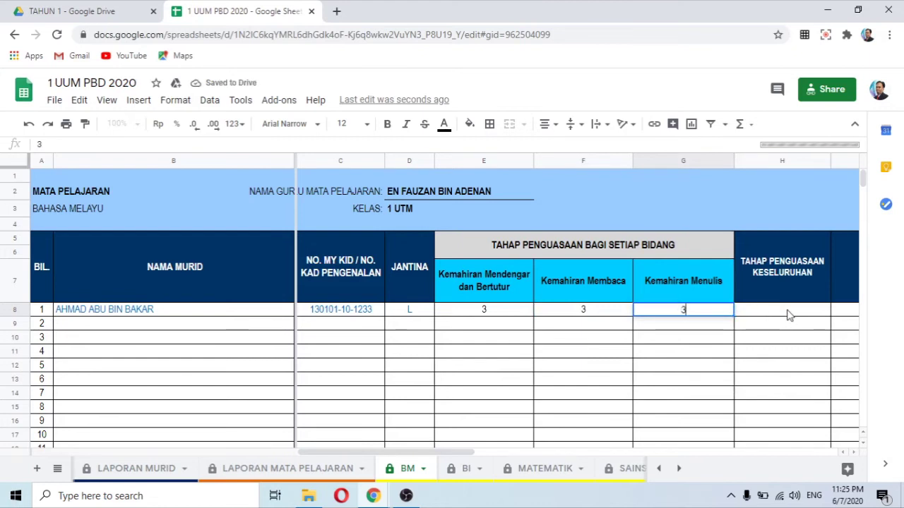
{"action": "left_click", "coordinate": [790, 315]}
{"action": "type", "text": "3"}
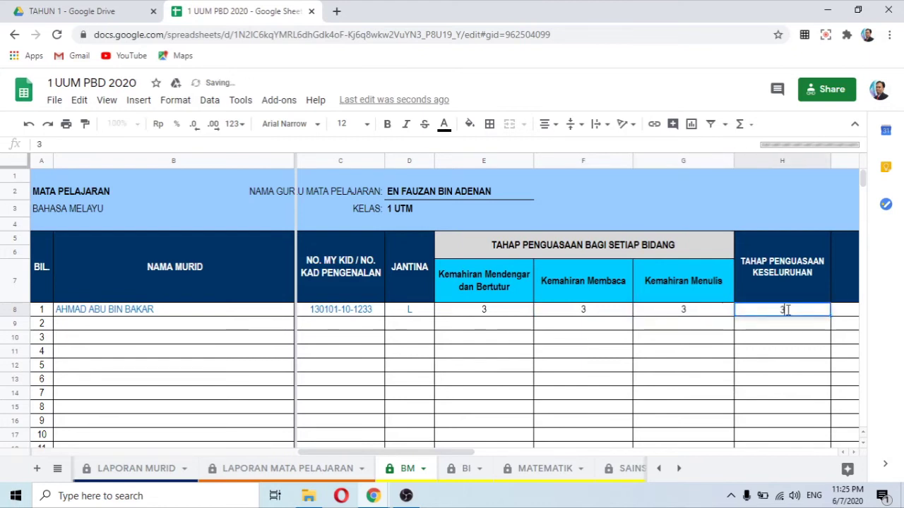
Enter the teacher's comment "Tingkatkan lagi usaha anda." for the first pupil in the BM sheet's ULASAN GURU column
{"action": "left_click_drag", "start_coordinate": [436, 452], "coordinate": [534, 451]}
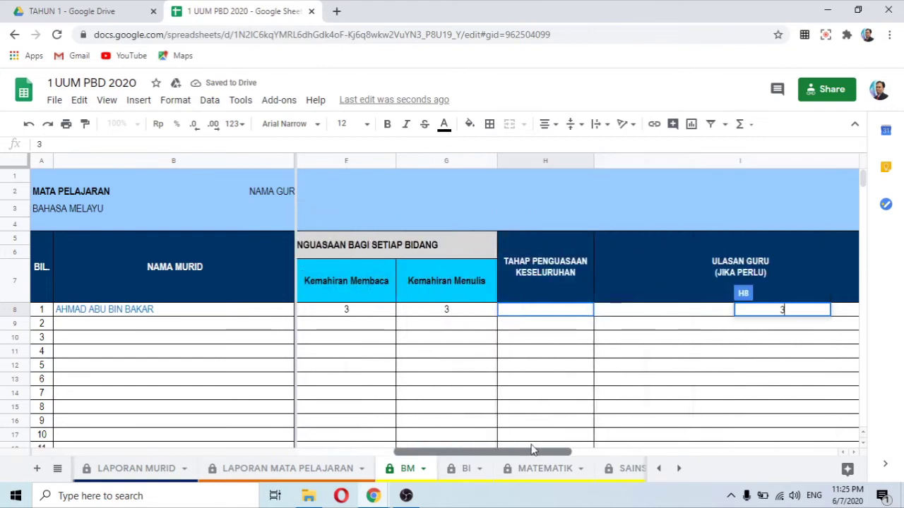
{"action": "left_click", "coordinate": [629, 317]}
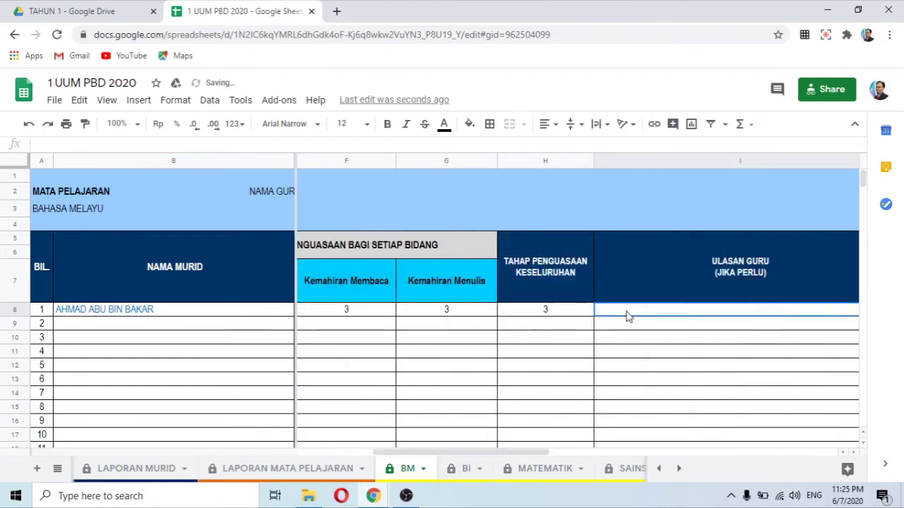
{"action": "type", "text": "TIngka"}
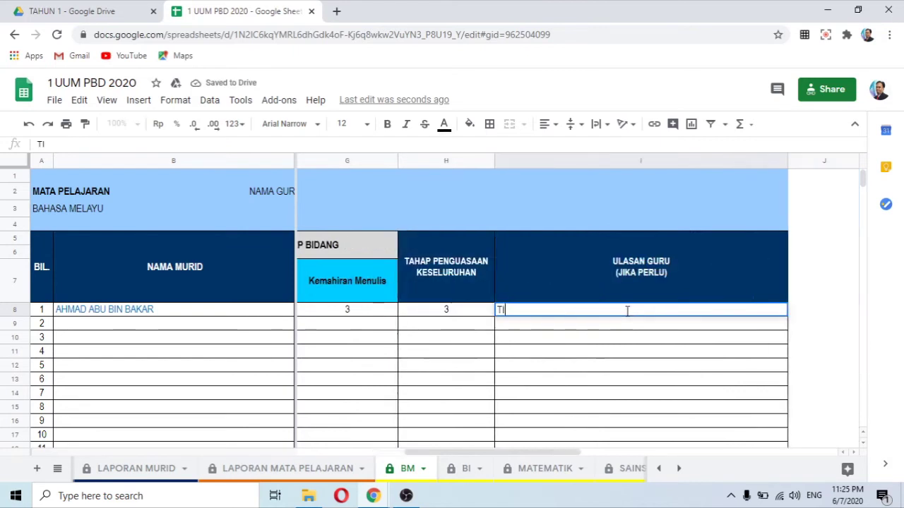
{"action": "key", "text": "BackSpace"}
{"action": "key", "text": "BackSpace"}
{"action": "key", "text": "BackSpace"}
{"action": "key", "text": "BackSpace"}
{"action": "key", "text": "BackSpace"}
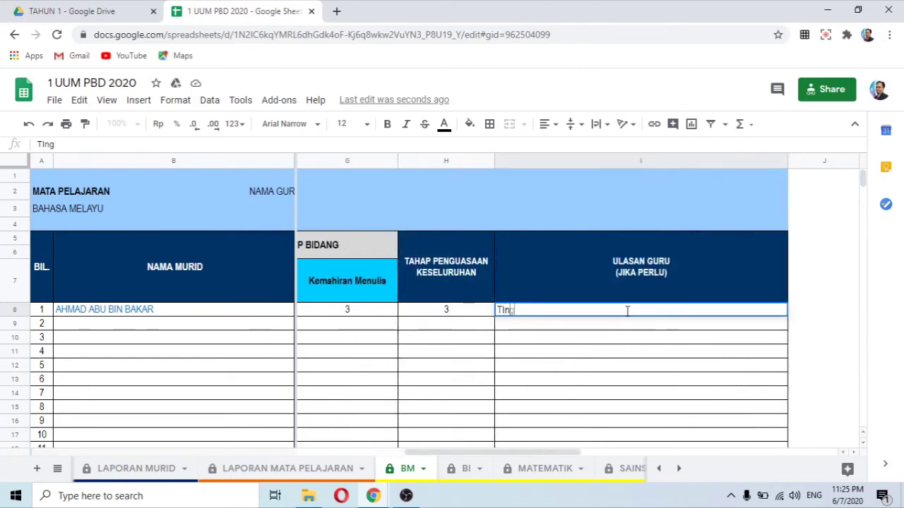
{"action": "type", "text": "ingkatkan lagi usa"}
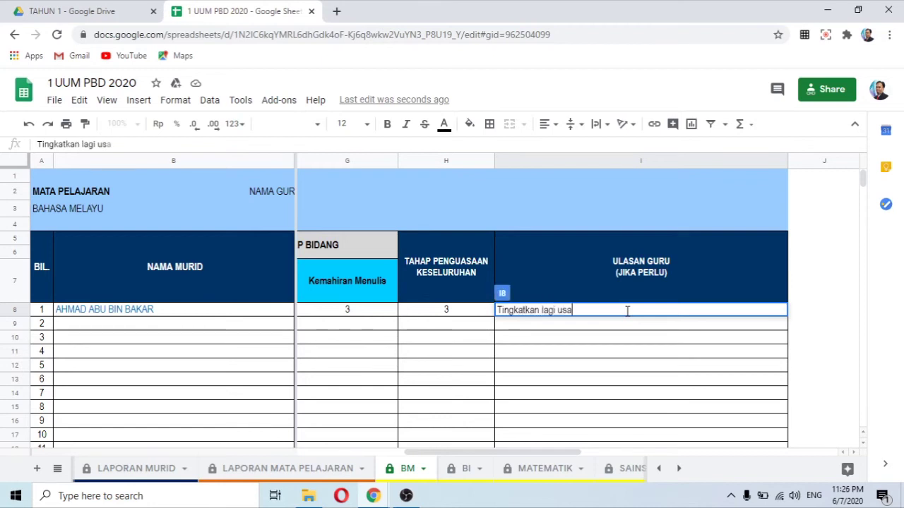
{"action": "type", "text": "ha anda."}
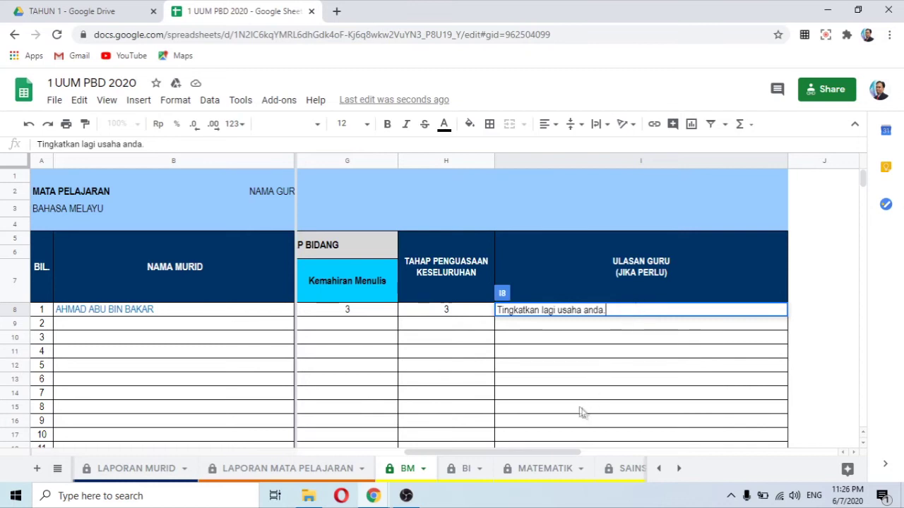
On the MATEMATIK sheet, enter 3 for the first pupil under NOMBOR DAN OPERASI and SUKATAN DAN GEOMETRI
{"action": "left_click", "coordinate": [540, 471]}
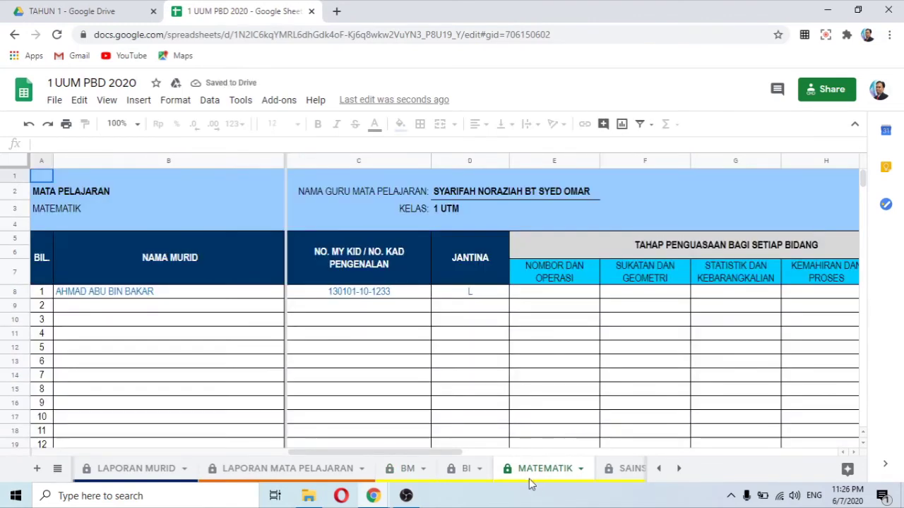
{"action": "left_click", "coordinate": [575, 298]}
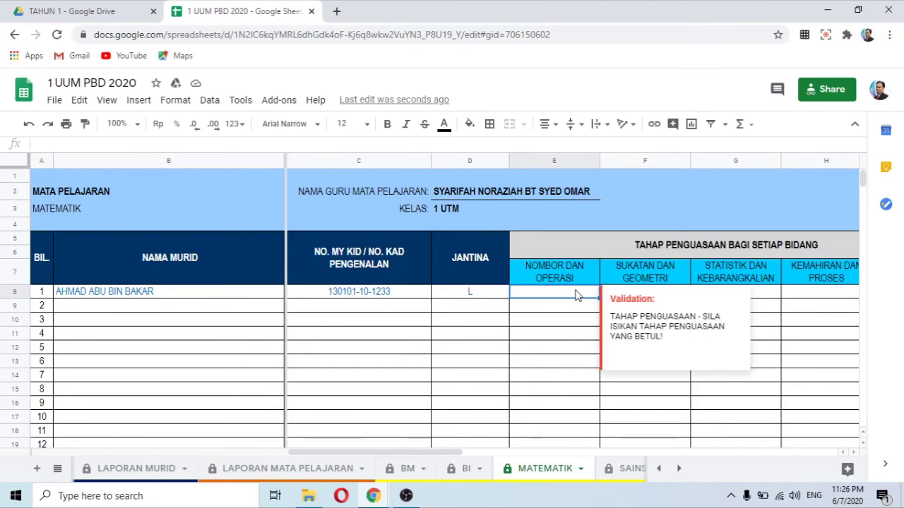
{"action": "type", "text": "3"}
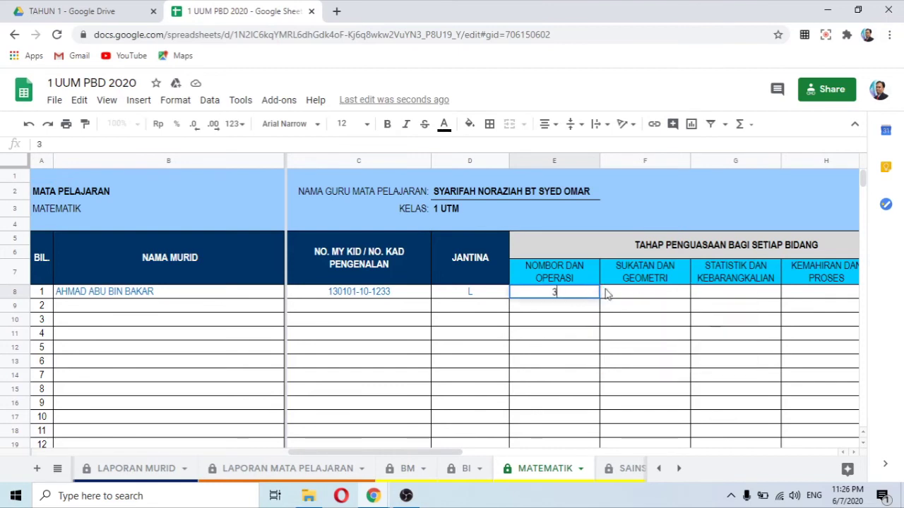
{"action": "left_click", "coordinate": [648, 295]}
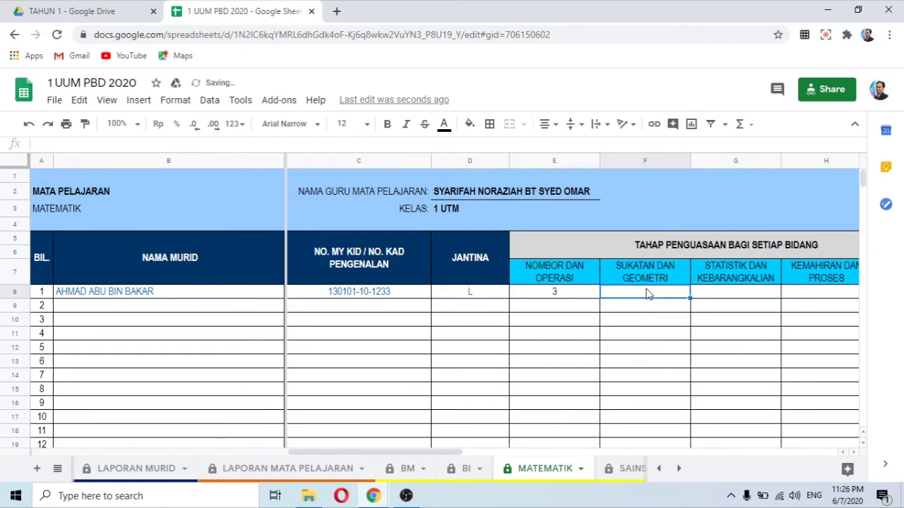
{"action": "type", "text": "3"}
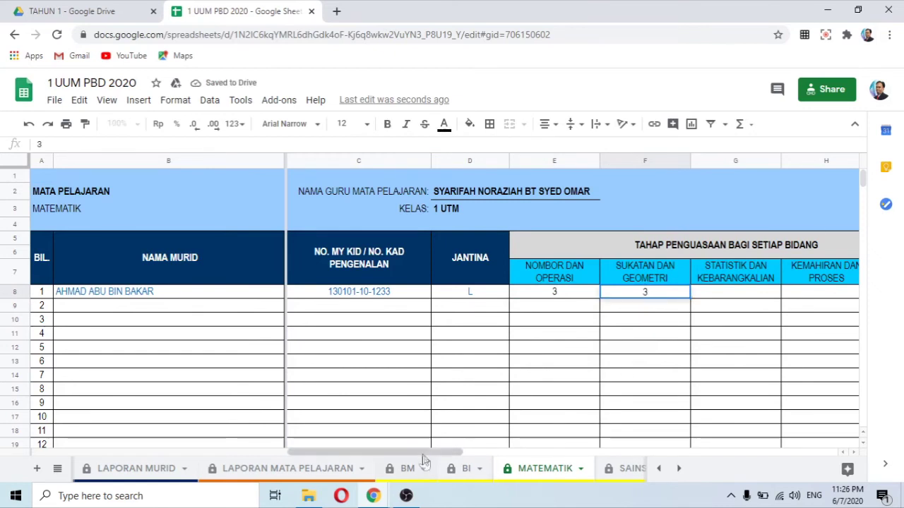
Enter the teacher's comment "Perbanyakkan latihan bahagi." for the first pupil in the MATEMATIK sheet's ULASAN GURU column
{"action": "left_click_drag", "start_coordinate": [455, 452], "coordinate": [598, 452]}
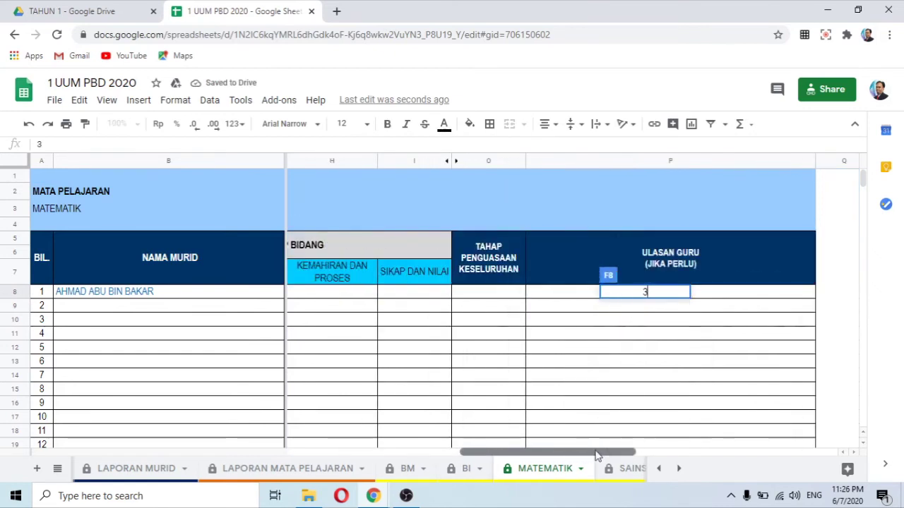
{"action": "left_click", "coordinate": [492, 296]}
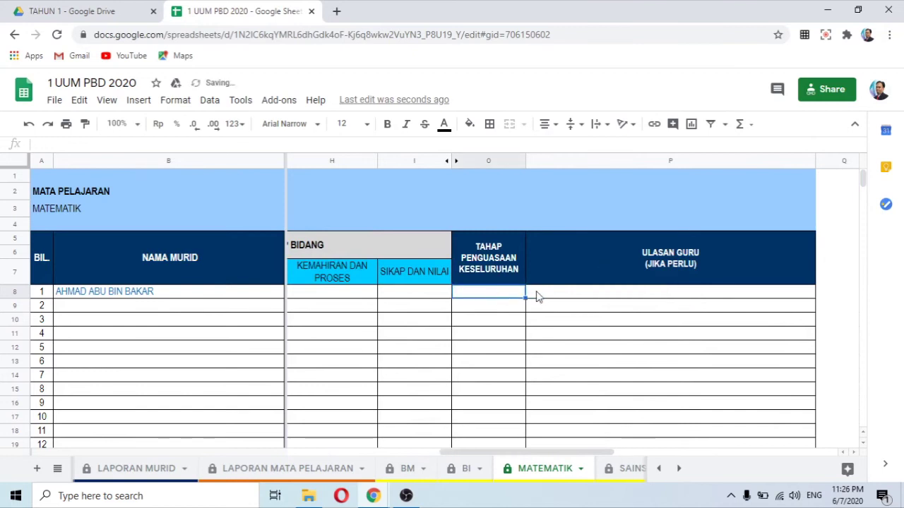
{"action": "left_click", "coordinate": [540, 296]}
{"action": "type", "text": "Perbanyakkan latihan bahagi."}
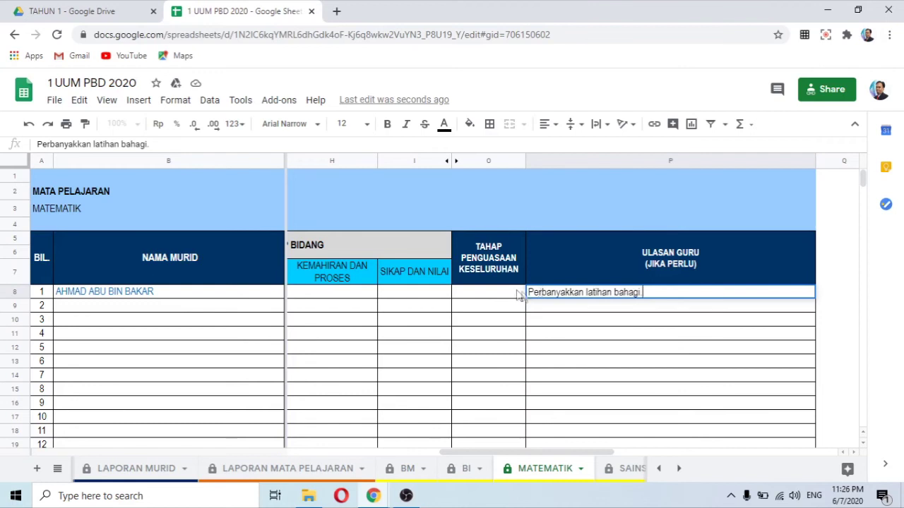
Set the first pupil's overall mastery level (TAHAP PENGUASAAN KESELURUHAN) in mathematics to 3
{"action": "left_click", "coordinate": [479, 293]}
{"action": "type", "text": "3"}
{"action": "left_click", "coordinate": [541, 334]}
{"action": "left_click_drag", "start_coordinate": [565, 453], "coordinate": [273, 455]}
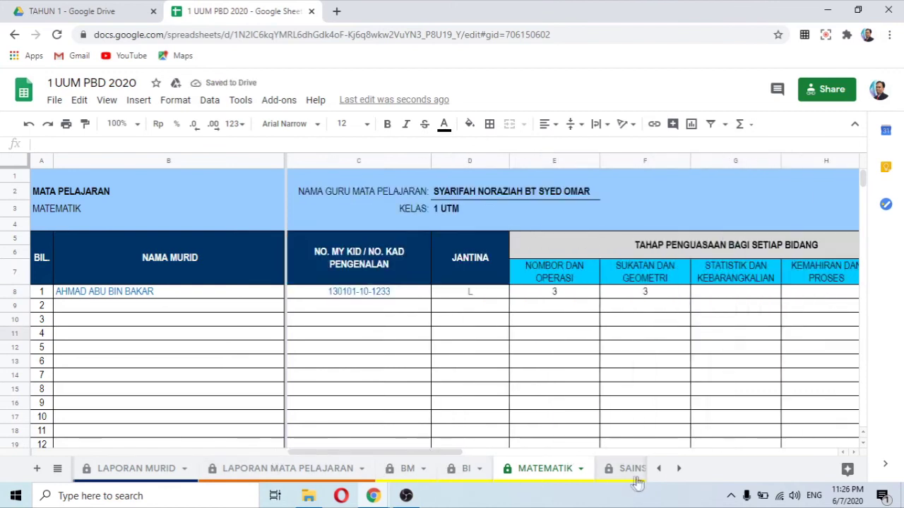
On the REKOD PRESTASI MURID sheet, enter 3 as the first pupil's GRED ULASAN GURU KELAS
{"action": "left_click", "coordinate": [659, 472]}
{"action": "left_click", "coordinate": [500, 476]}
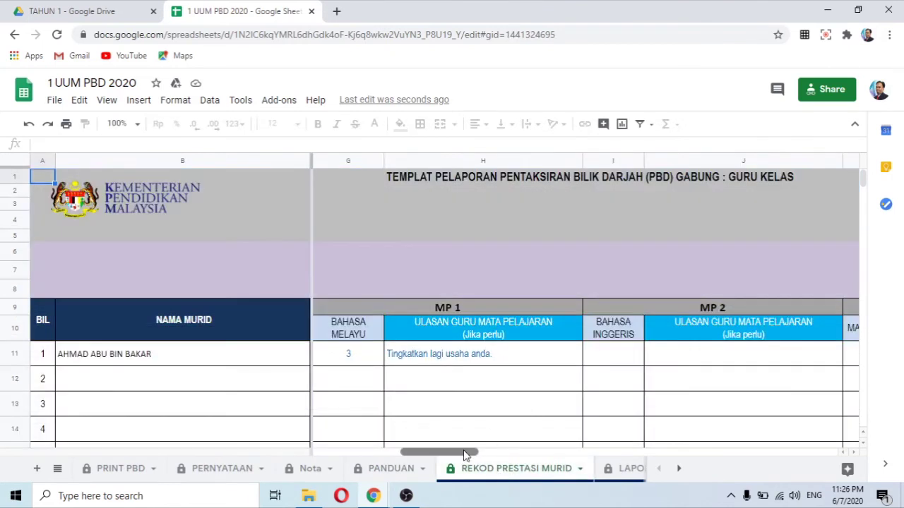
{"action": "left_click_drag", "start_coordinate": [466, 455], "coordinate": [368, 459]}
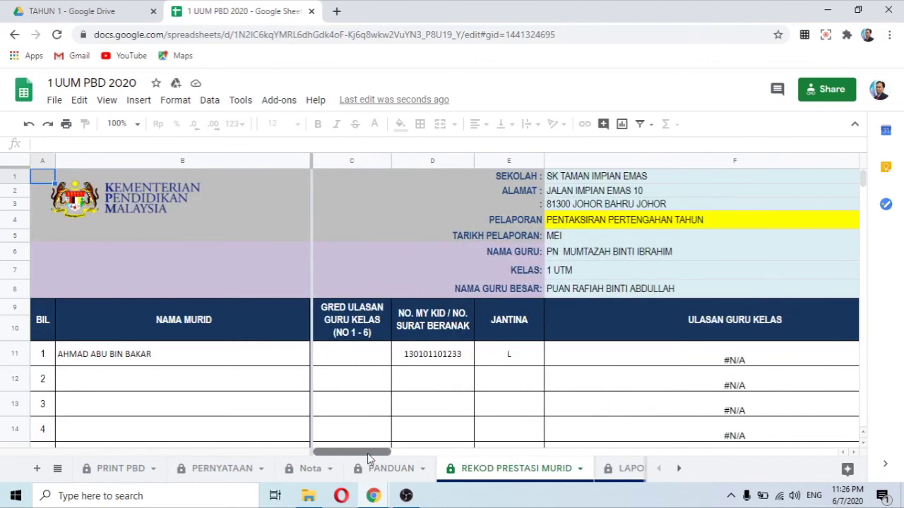
{"action": "left_click", "coordinate": [358, 362]}
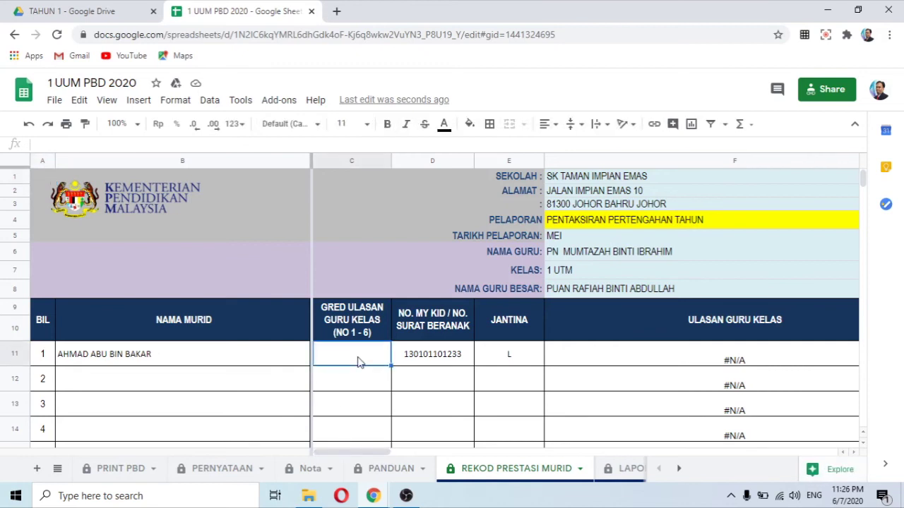
{"action": "type", "text": "3"}
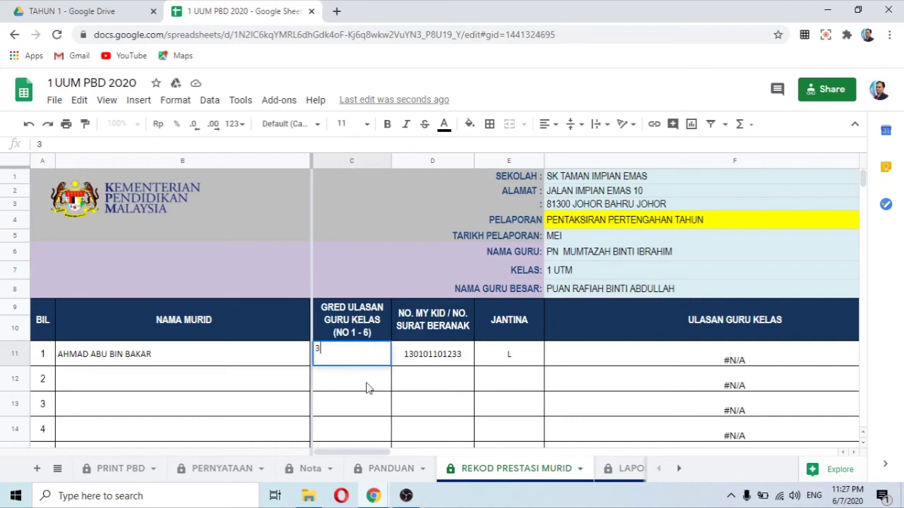
{"action": "key", "text": "Return"}
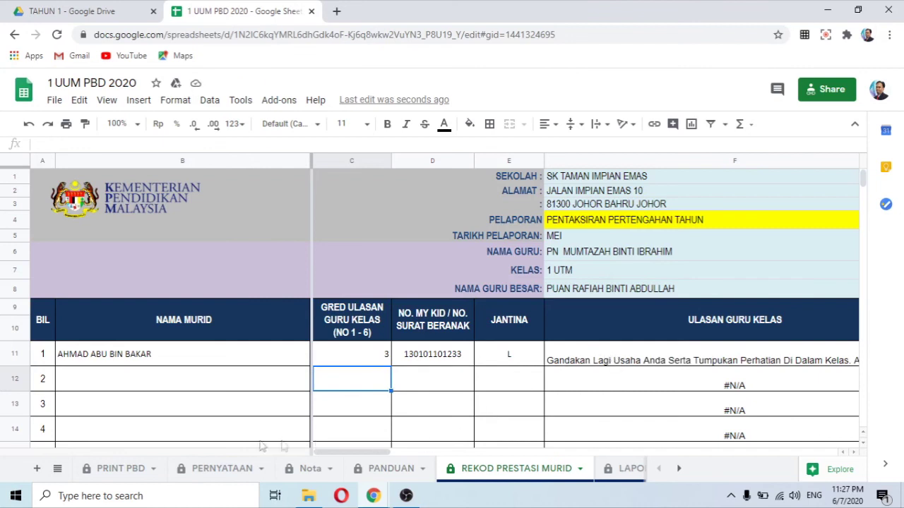
Review the first pupil's compiled record on the PRINT PBD sheet and close the spreadsheet
{"action": "left_click", "coordinate": [132, 472]}
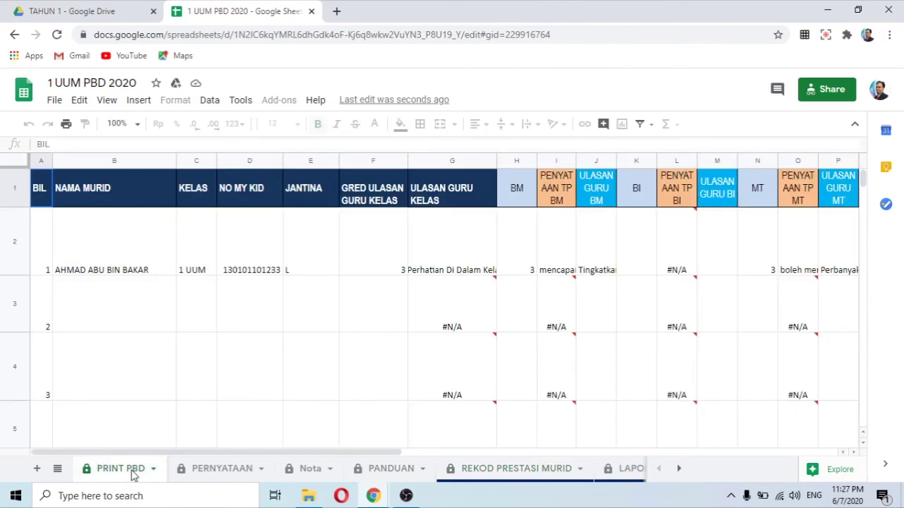
{"action": "mouse_move", "coordinate": [492, 304]}
{"action": "left_click", "coordinate": [311, 11]}
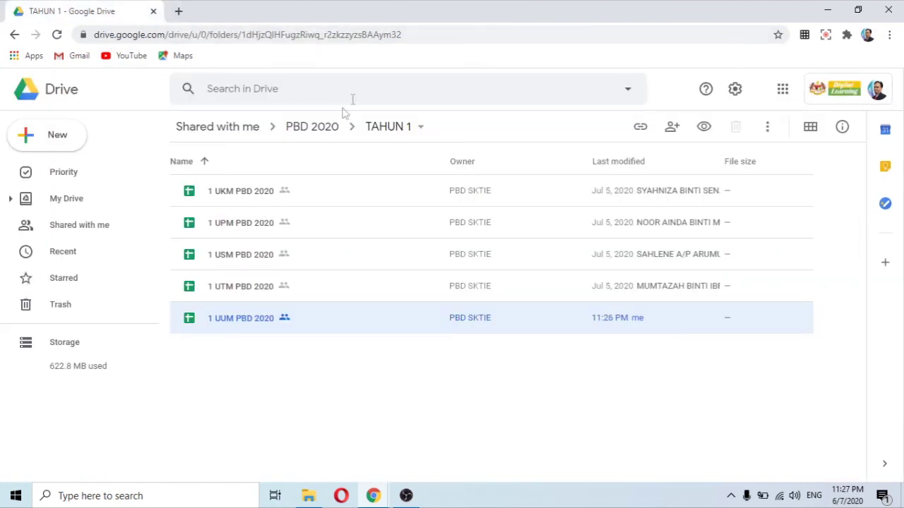
Open the TAHAP 1 PRINT presentation from the PRINT PBD MURID folder inside PBD 2020
{"action": "left_click", "coordinate": [320, 134]}
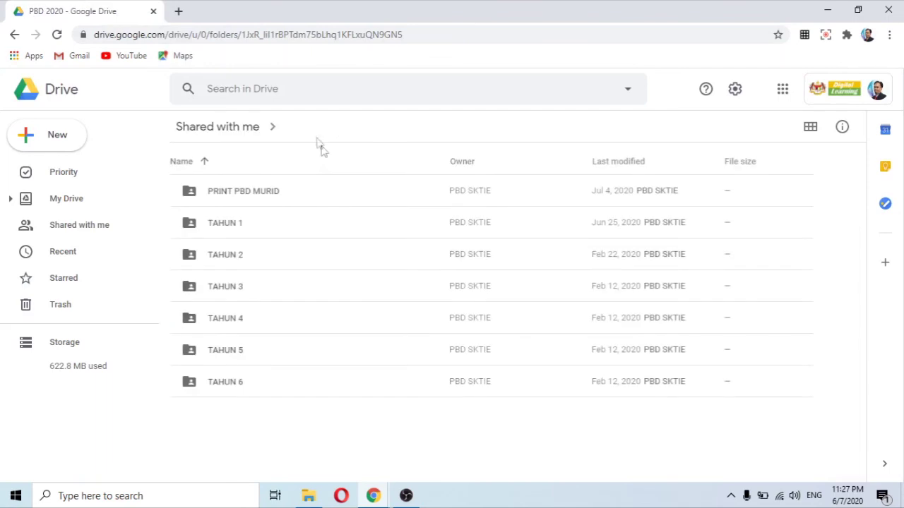
{"action": "left_click", "coordinate": [254, 199]}
{"action": "double_click", "coordinate": [254, 199]}
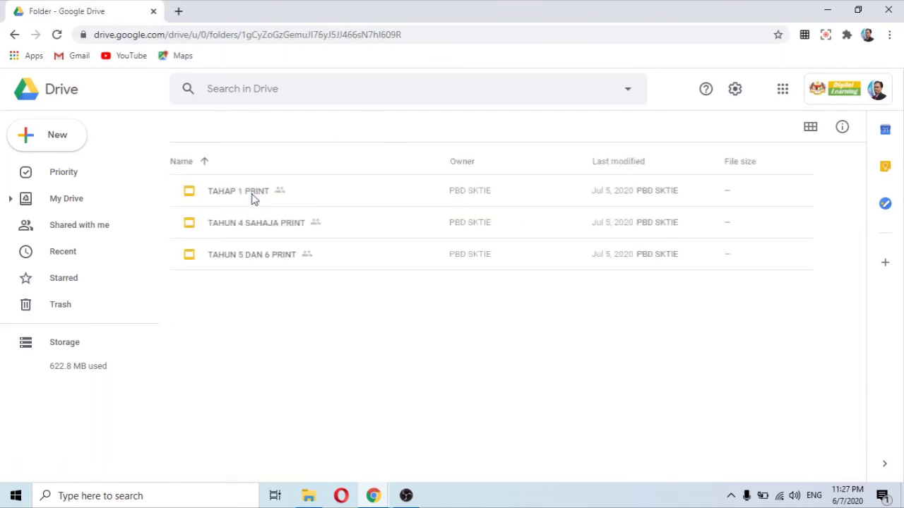
{"action": "left_click", "coordinate": [238, 204]}
{"action": "double_click", "coordinate": [238, 204]}
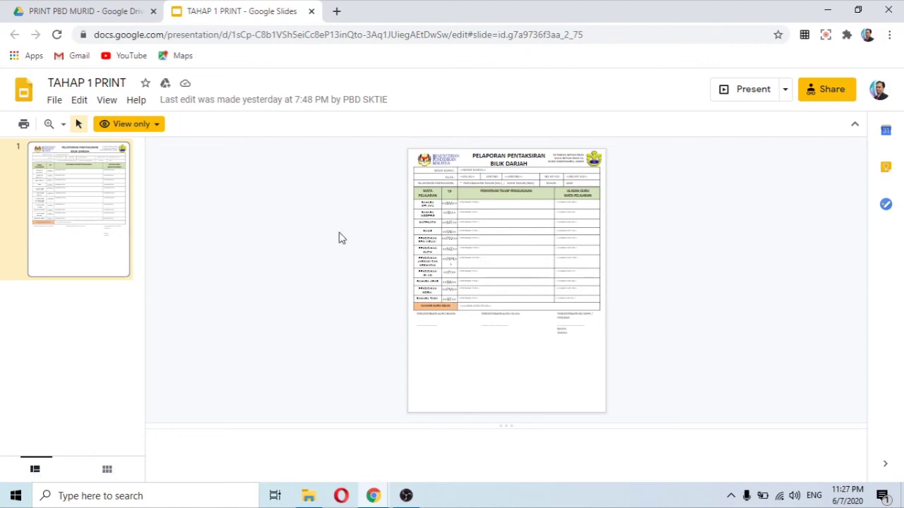
{"action": "right_click", "coordinate": [731, 498]}
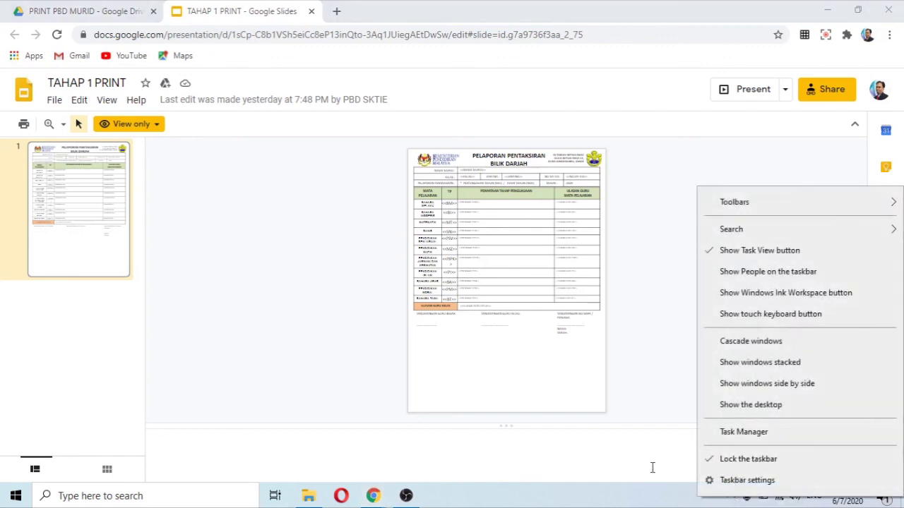
{"action": "left_click", "coordinate": [692, 475]}
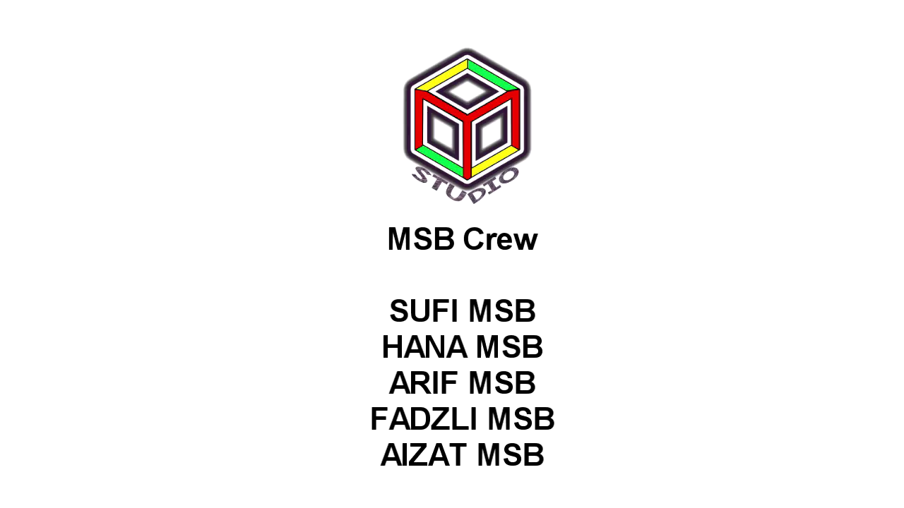